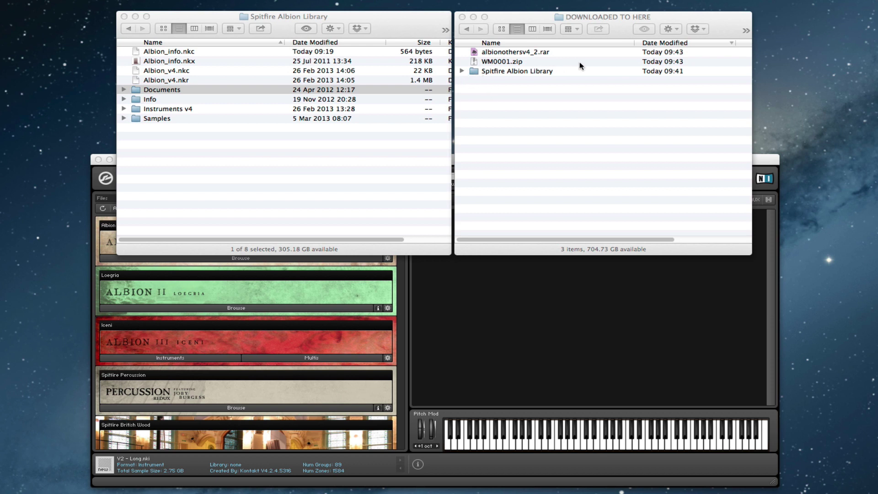
# In the DOWNLOADED TO HERE window, expand Spitfire Albion Library to list Instruments and the .nkr files
pyautogui.click(621, 29)
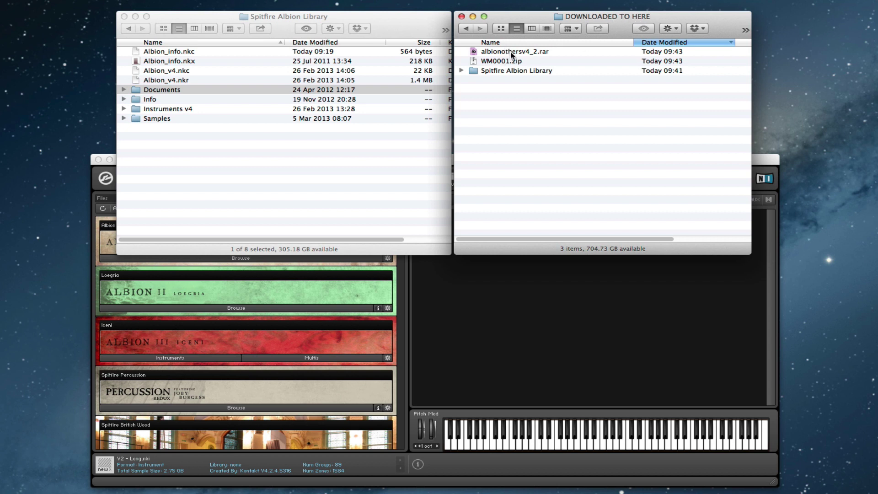
pyautogui.click(461, 71)
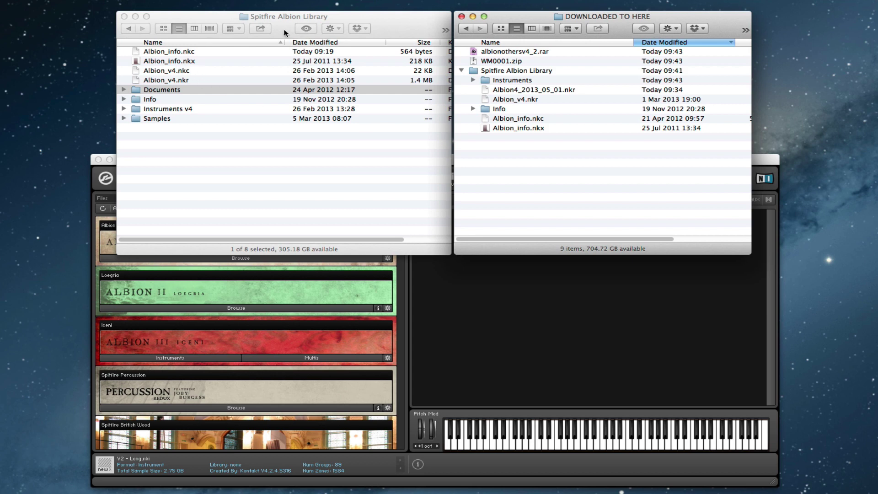
pyautogui.moveTo(282, 30); pyautogui.dragTo(283, 32)
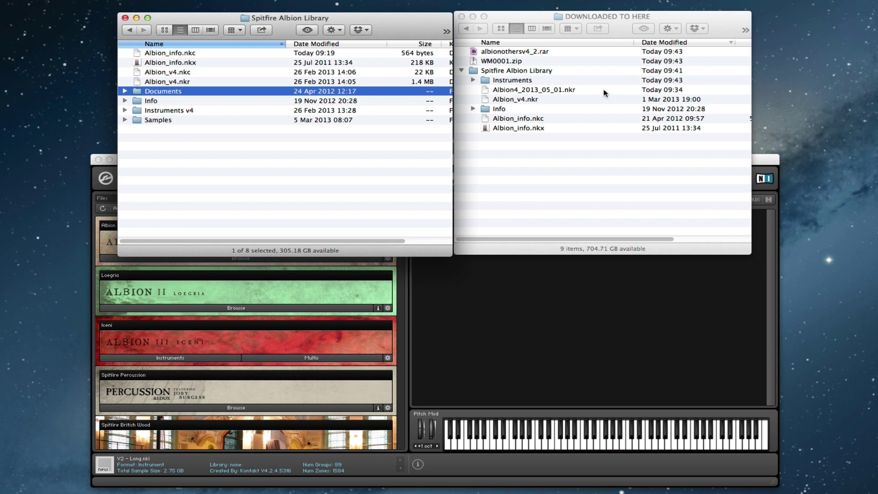
# Copy Albion4_2013_05_01.nkr and the new Instruments folder into the installed library, then trash Instruments v4
pyautogui.click(540, 93)
pyautogui.moveTo(507, 89); pyautogui.dragTo(378, 168)
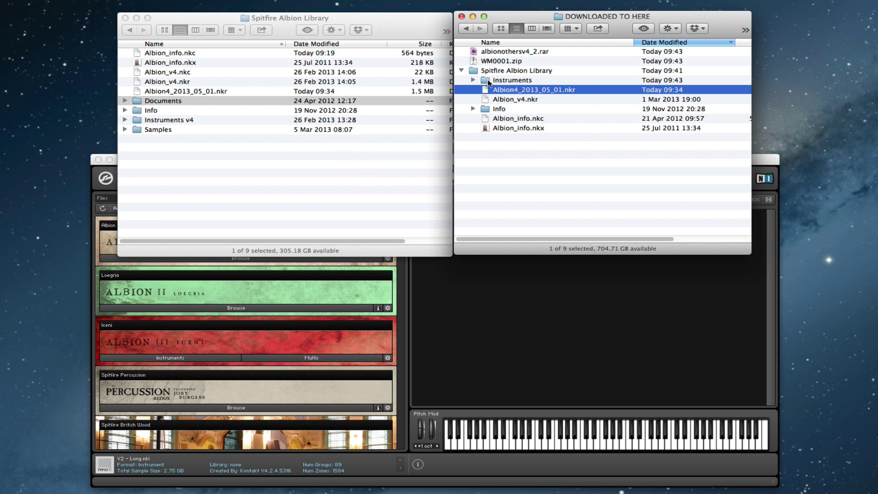
pyautogui.moveTo(508, 80); pyautogui.dragTo(287, 196)
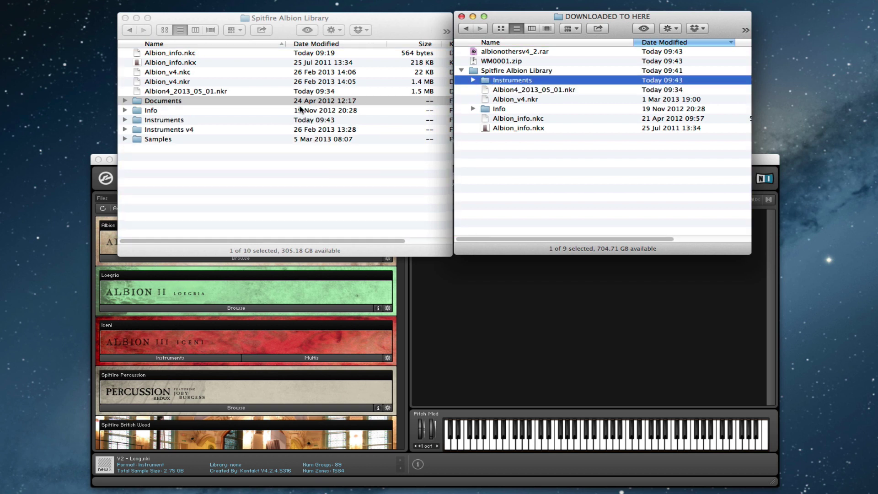
pyautogui.rightClick(169, 131)
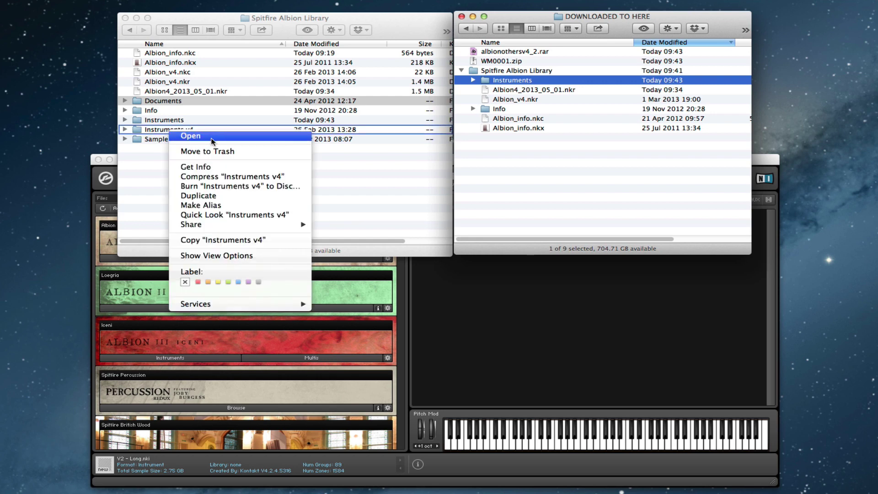
pyautogui.click(214, 149)
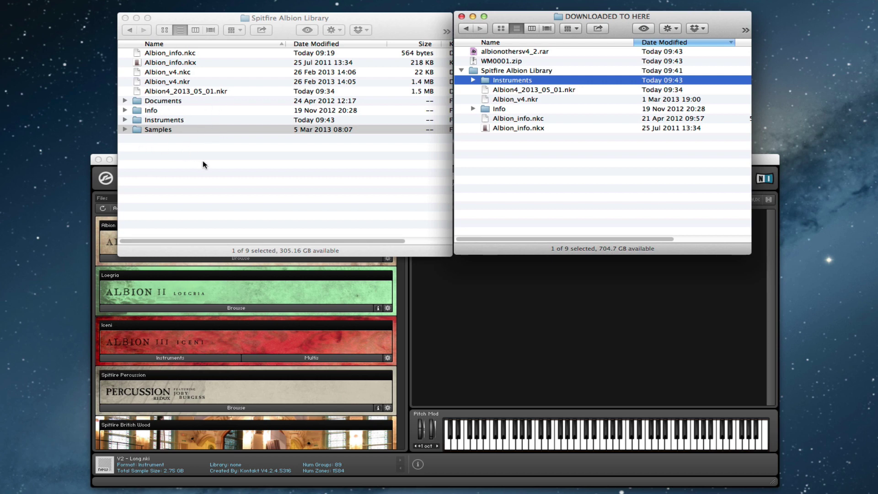
# Load Strings Hi.nki from Albion I's Albion Sessions > _Start Offset patches_ folder into the Kontakt rack
pyautogui.click(517, 319)
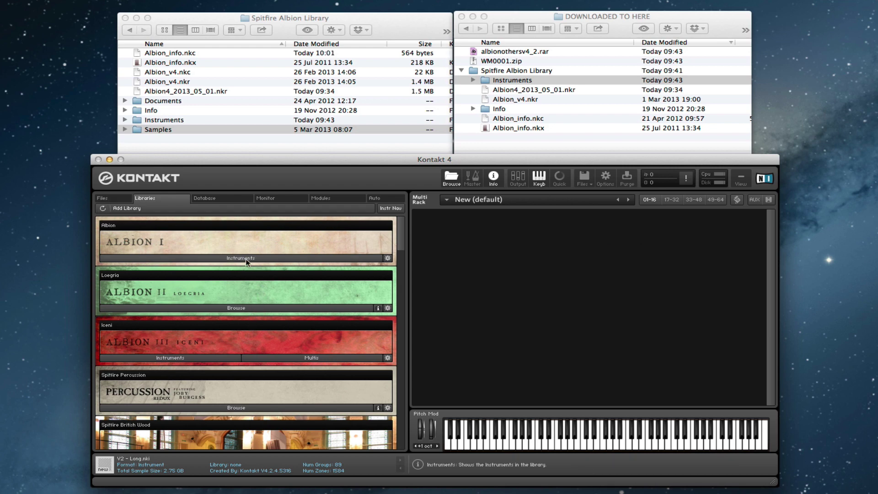
pyautogui.click(256, 257)
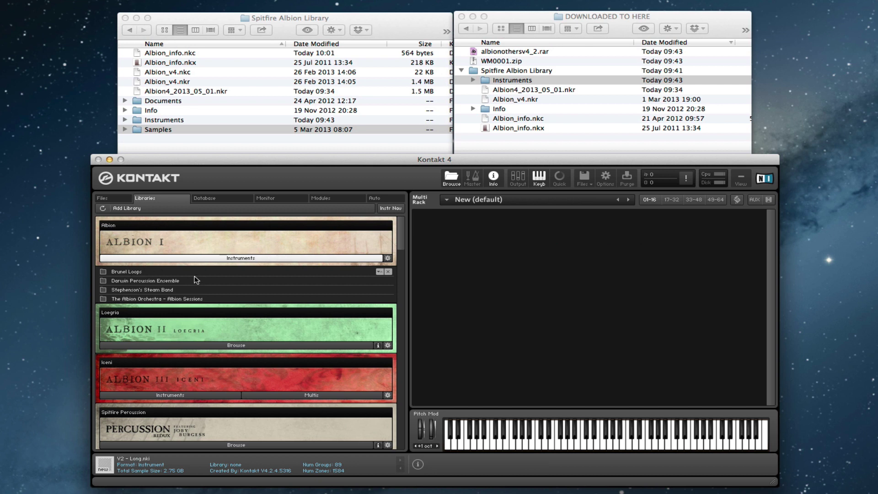
pyautogui.doubleClick(187, 299)
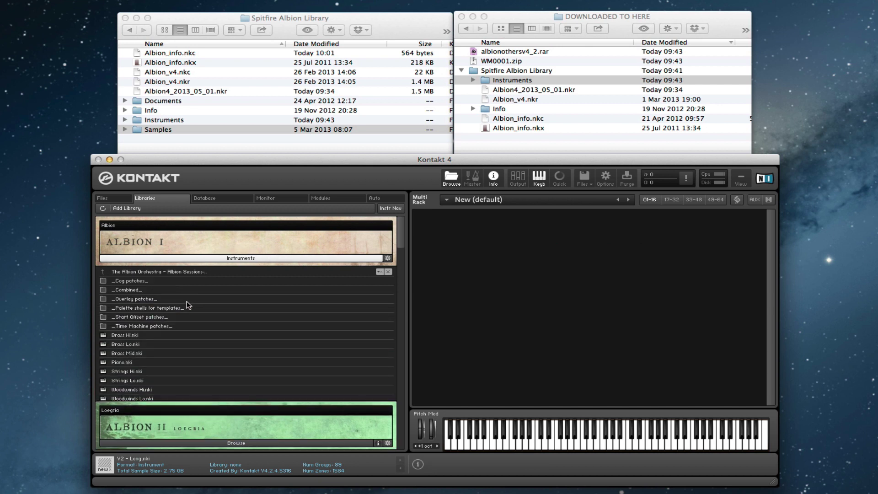
pyautogui.doubleClick(139, 317)
pyautogui.moveTo(144, 316); pyautogui.dragTo(595, 236)
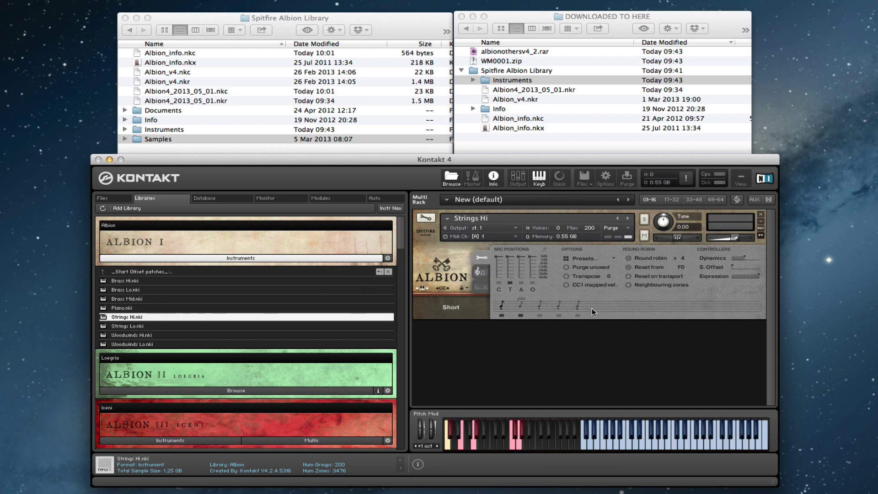
# Cycle through Strings Hi's articulations and settle back on Short
pyautogui.click(519, 306)
pyautogui.click(549, 305)
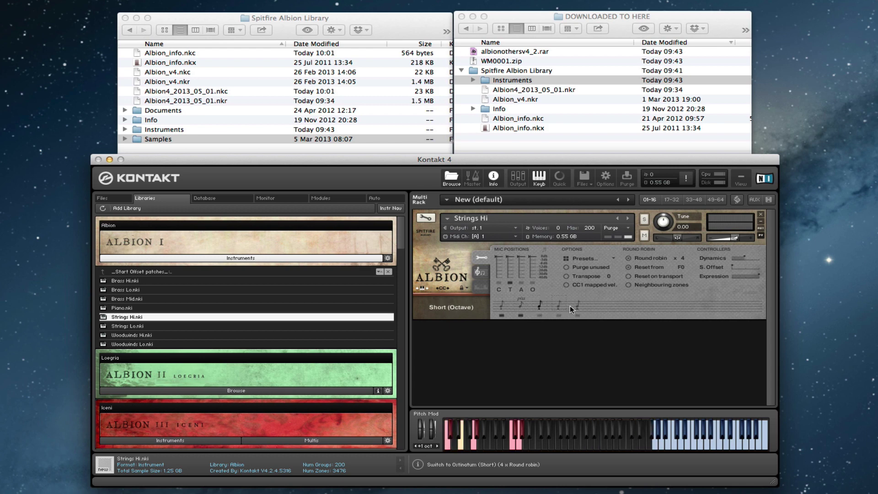
pyautogui.click(578, 306)
pyautogui.click(498, 305)
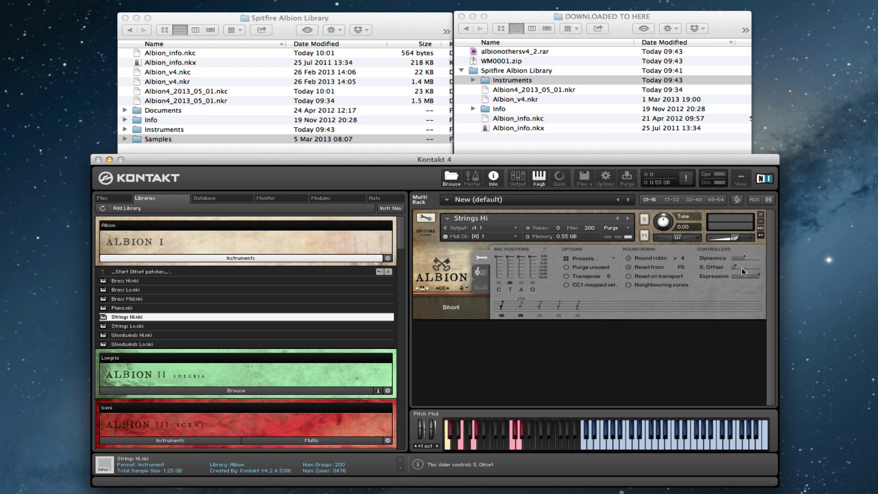
# Remove the CC# 16 MIDI automation from S. Offset and nudge the slider slightly lower
pyautogui.rightClick(729, 267)
pyautogui.click(741, 284)
pyautogui.rightClick(736, 269)
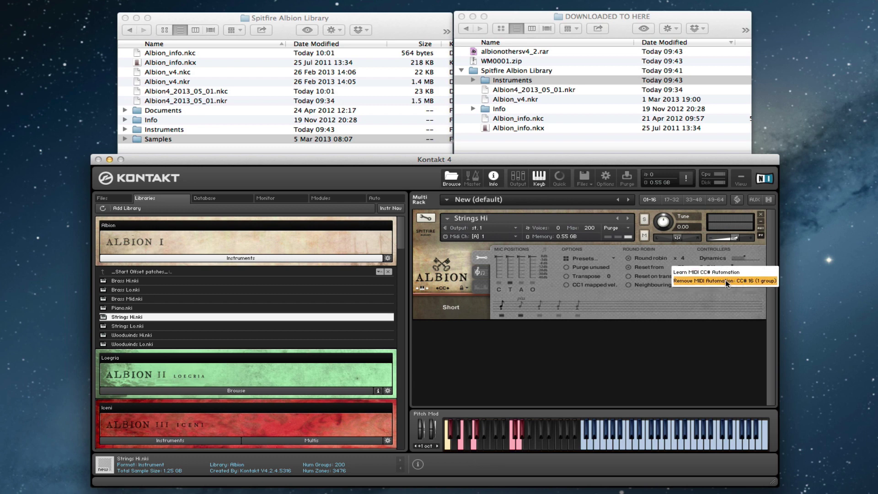
pyautogui.click(725, 280)
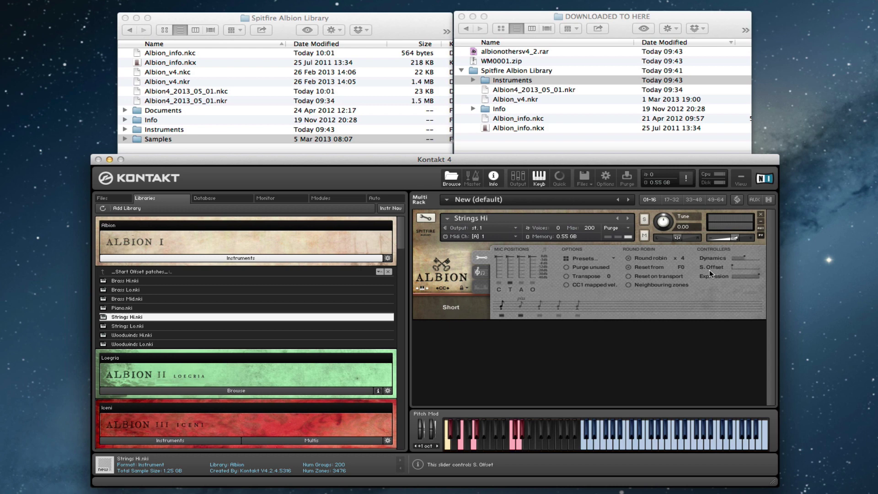
pyautogui.moveTo(747, 266); pyautogui.dragTo(740, 267)
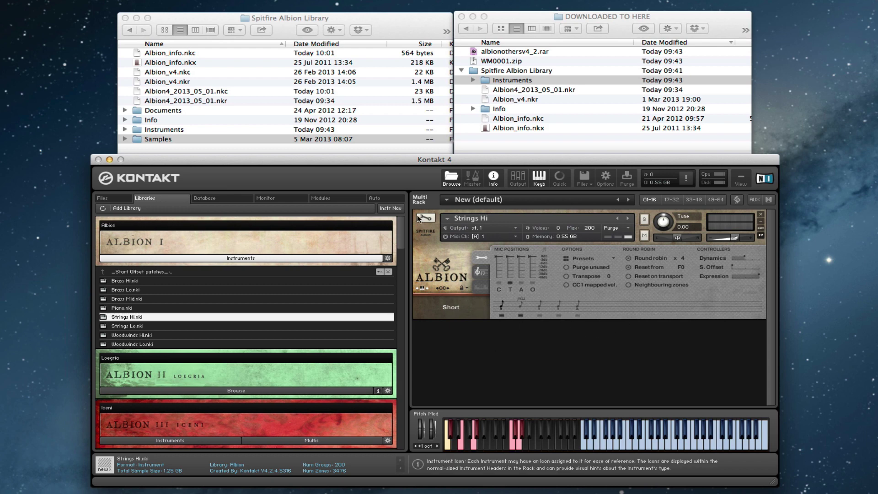
# Close Strings Hi in the rack and go up to The Albion Orchestra - Albion Sessions folder
pyautogui.click(761, 215)
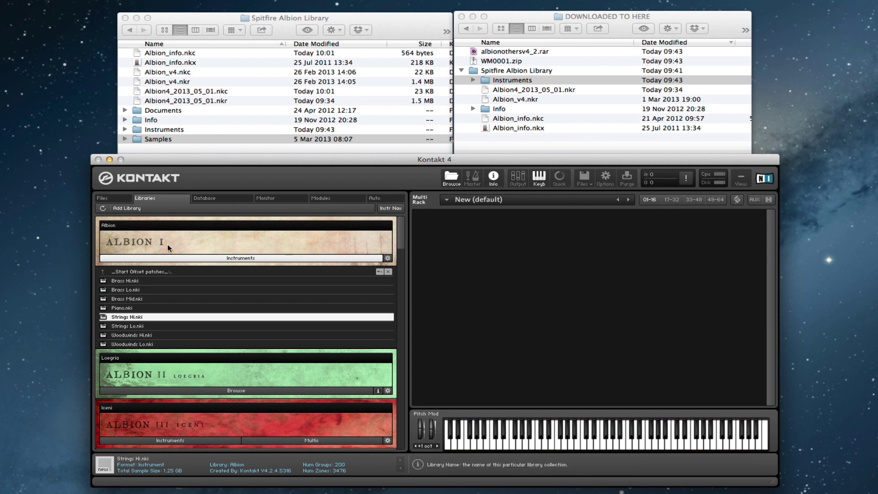
pyautogui.click(149, 271)
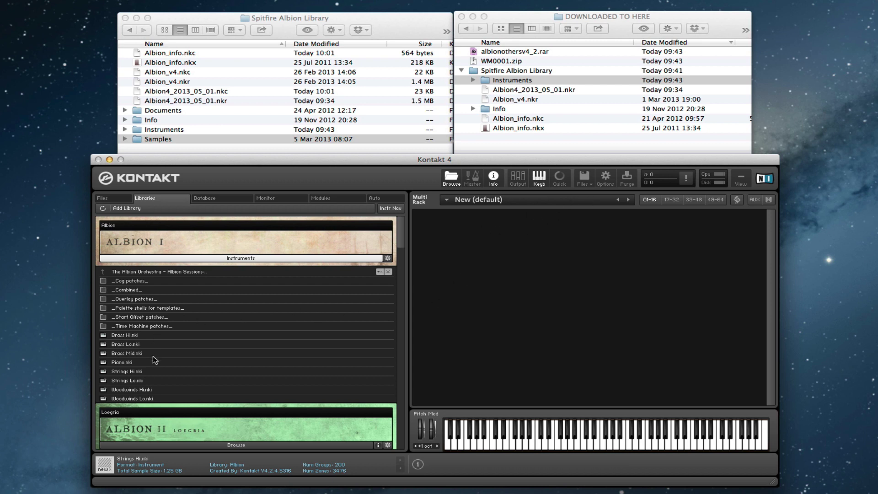
# Load the full Strings Hi.nki from Albion Sessions and set its articulation to Locked to UACC
pyautogui.click(142, 371)
pyautogui.moveTo(548, 231); pyautogui.dragTo(549, 231)
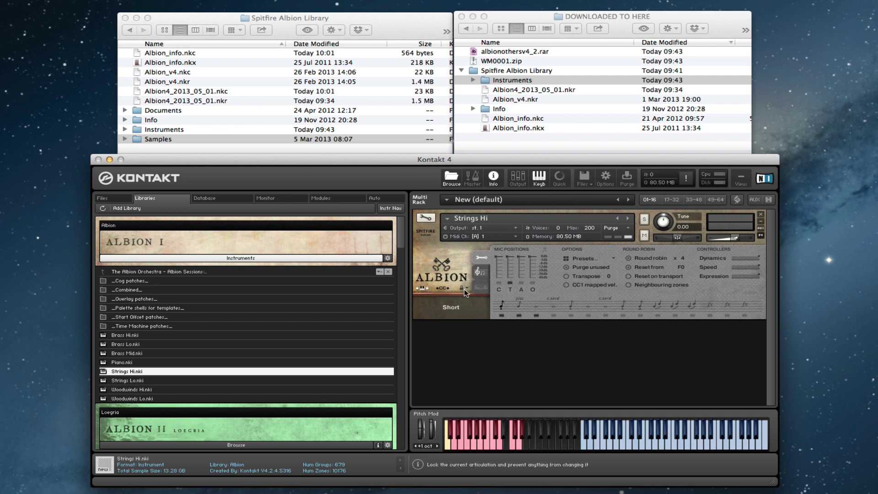
pyautogui.click(463, 287)
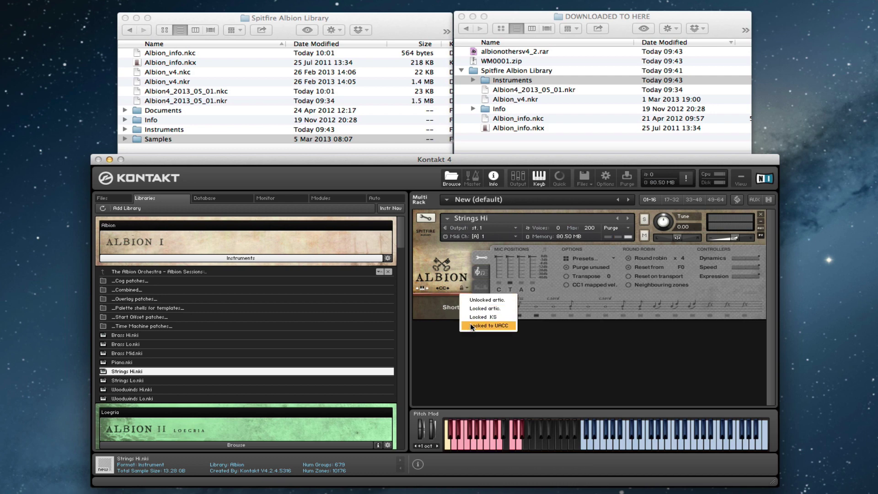
pyautogui.click(422, 309)
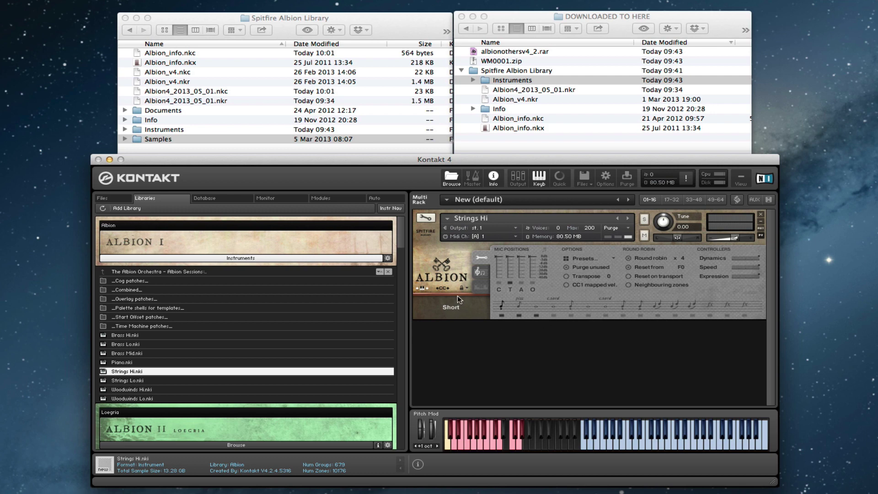
pyautogui.rightClick(443, 289)
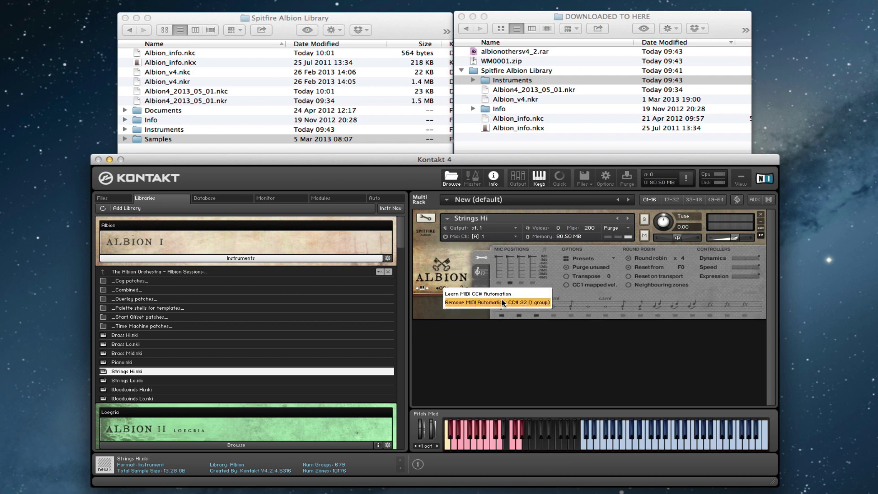
pyautogui.click(436, 314)
pyautogui.rightClick(445, 290)
pyautogui.click(432, 300)
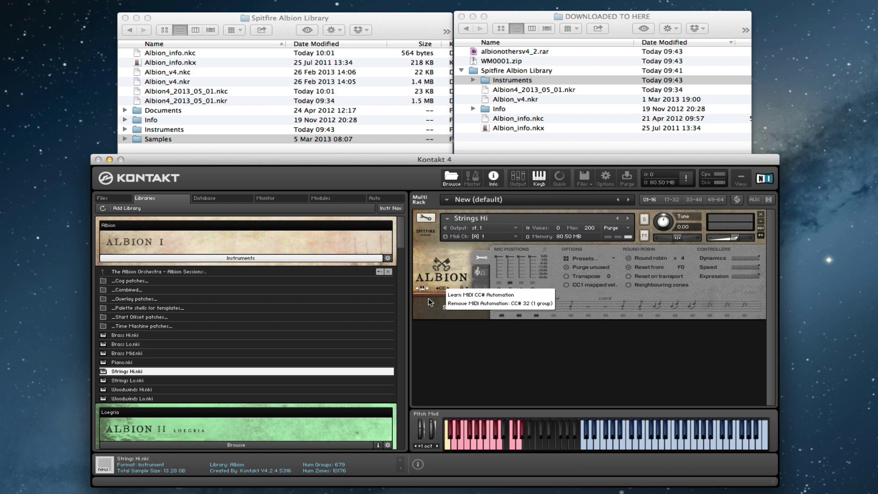
pyautogui.click(469, 289)
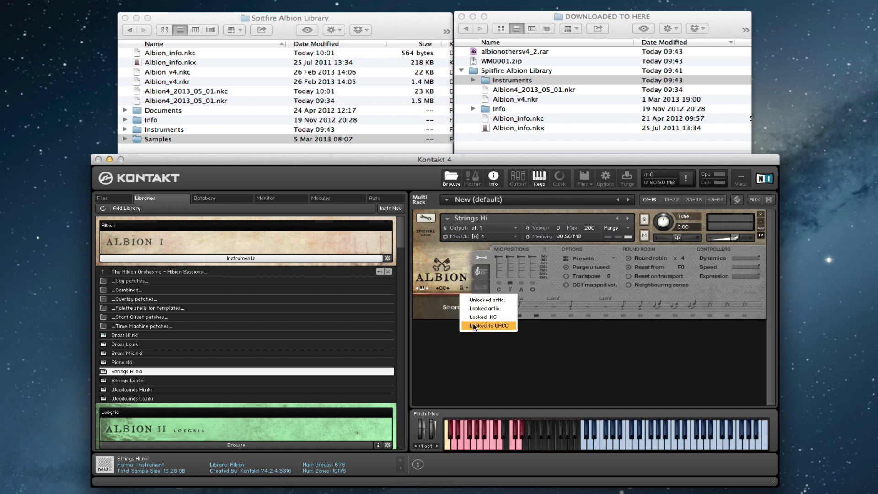
pyautogui.click(439, 311)
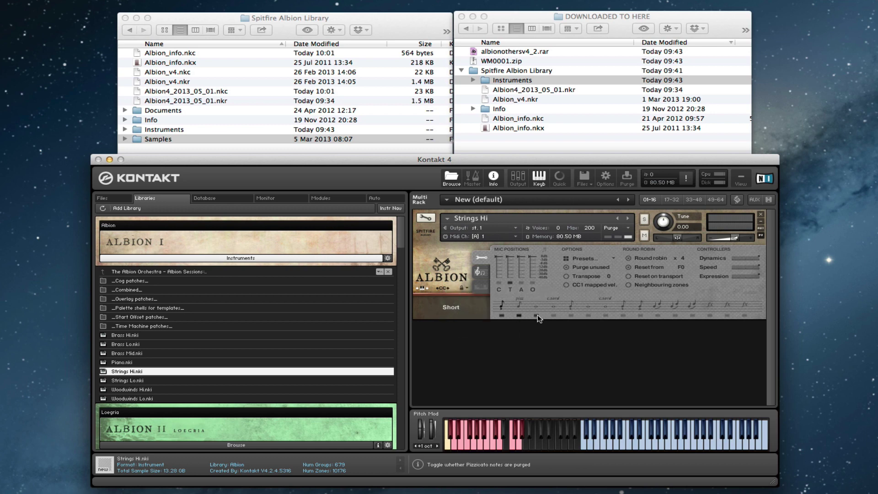